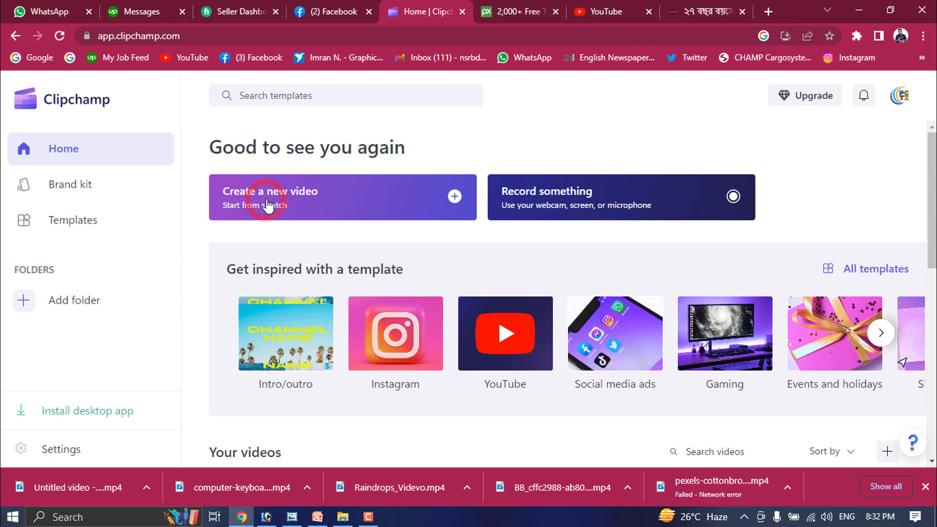
Create a new video from scratch and open the text-to-speech creator
left_click(638, 487)
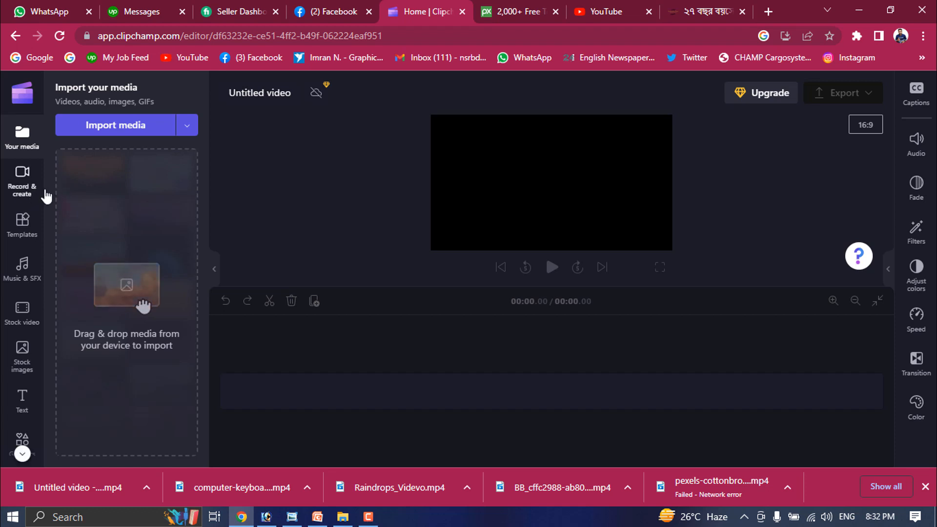
left_click(19, 186)
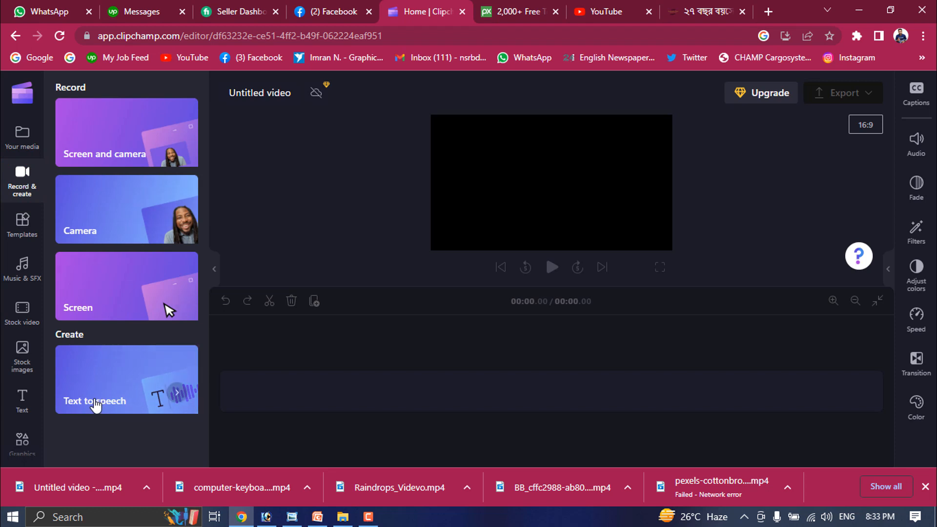
left_click(111, 392)
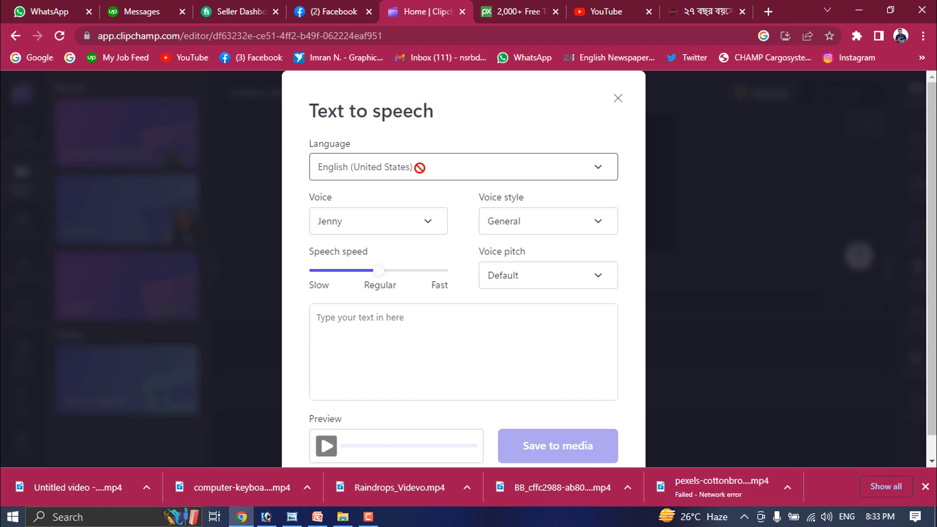
Set the text-to-speech language to Bangla (Bangladesh)
left_click(419, 169)
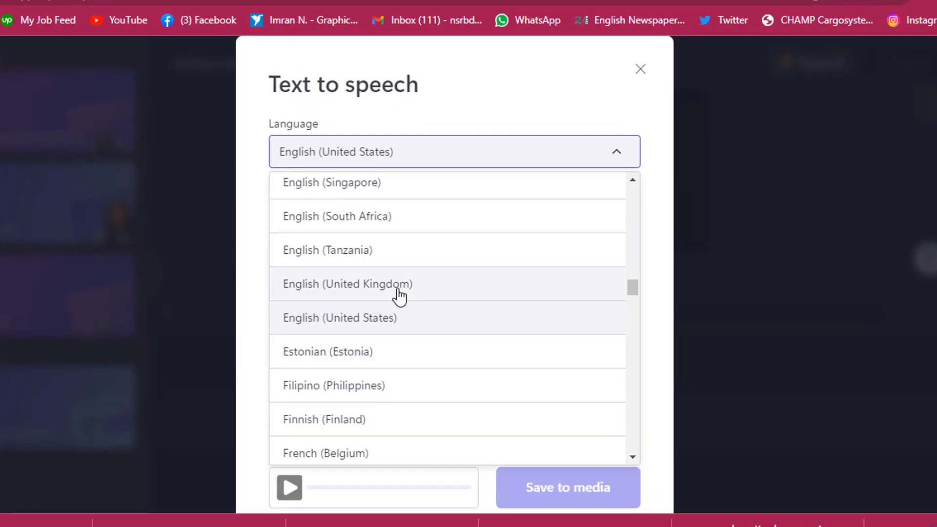
scroll(397, 296, "down", 10)
scroll(397, 296, "up", 20)
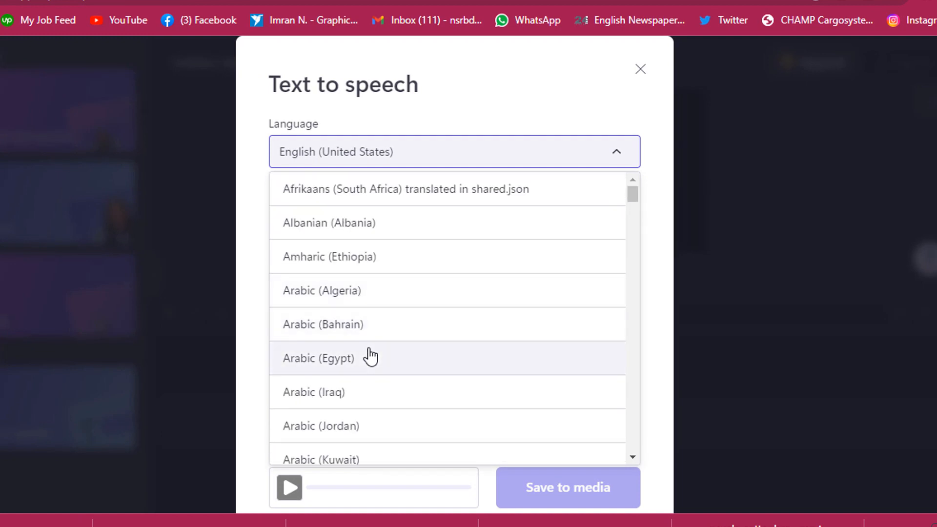
scroll(371, 357, "down", 5)
scroll(371, 357, "down", 5)
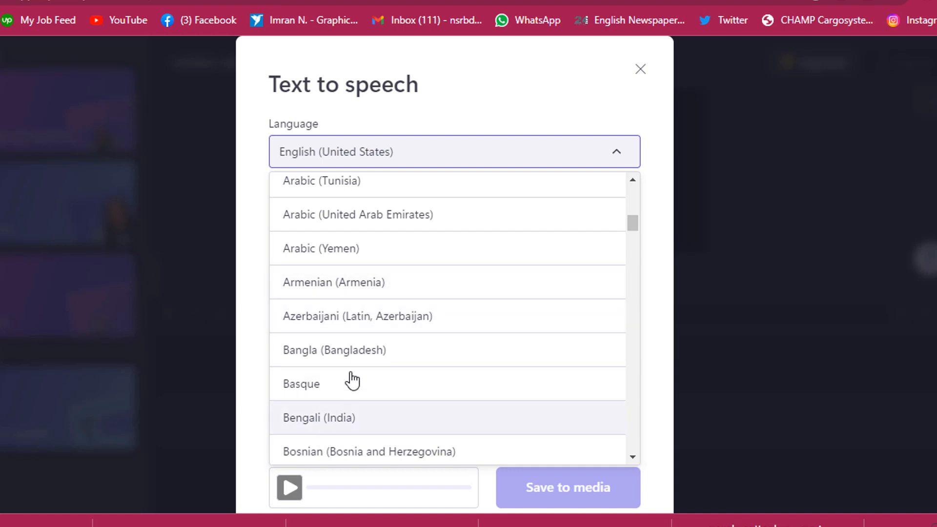
left_click(316, 356)
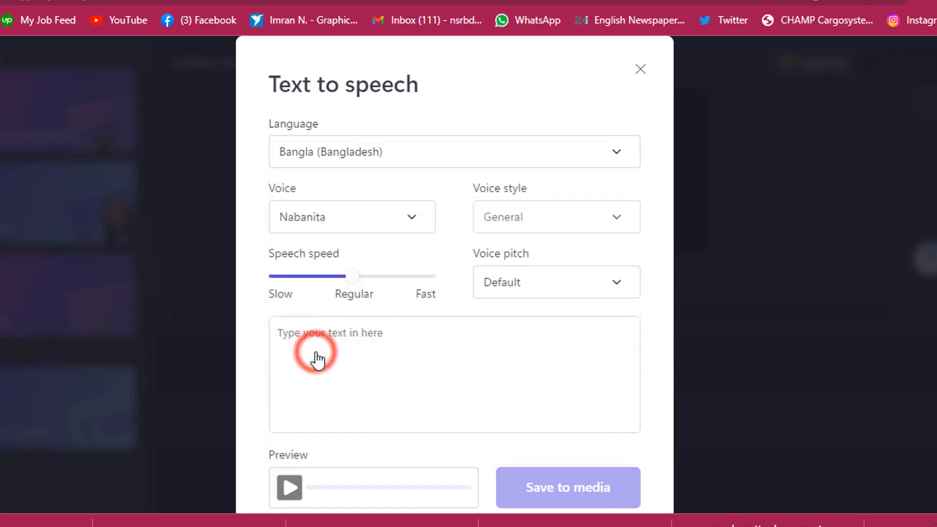
Choose Pradeep as the text-to-speech voice with the General voice style
left_click(416, 226)
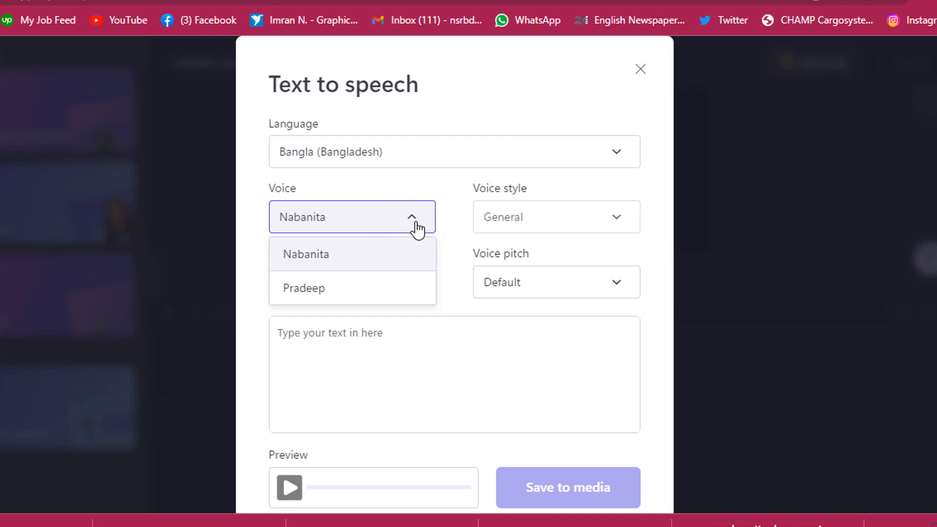
left_click(311, 290)
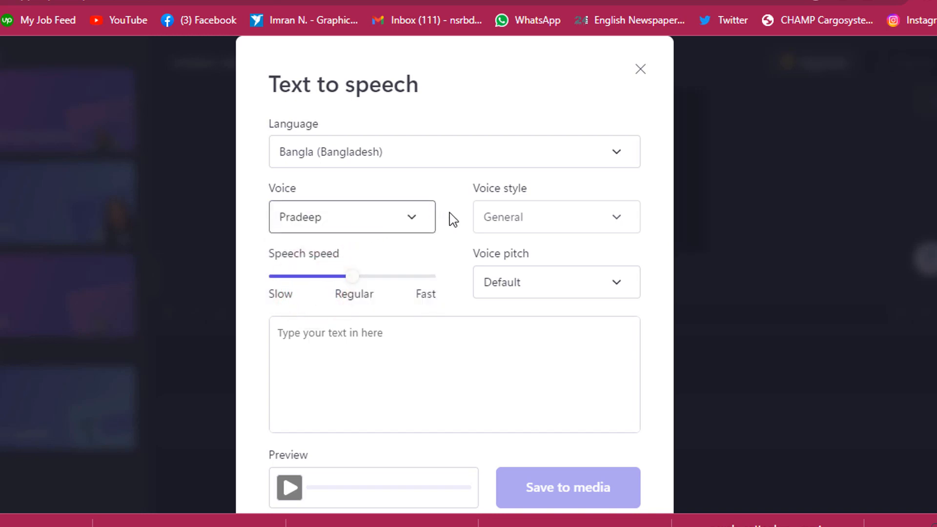
left_click(519, 220)
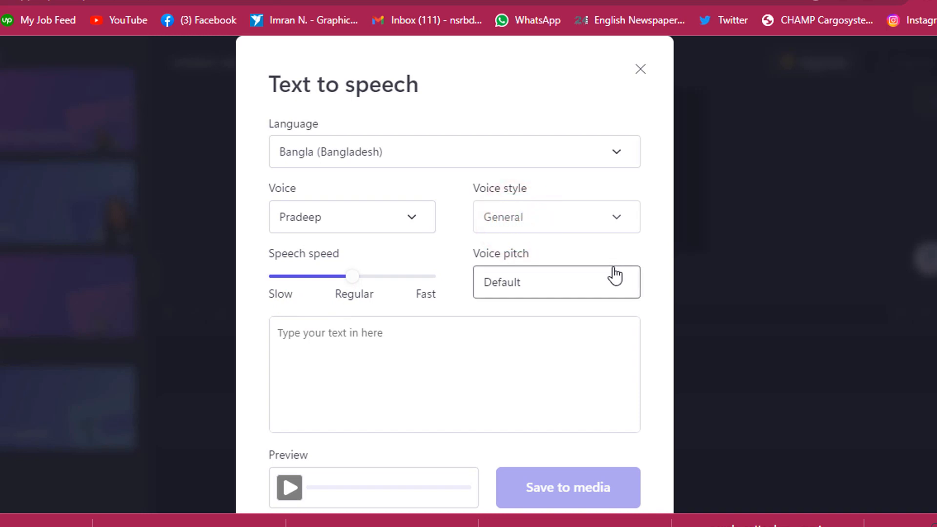
Set the speech speed slightly faster than Regular and keep the voice pitch at Default
left_click(350, 278)
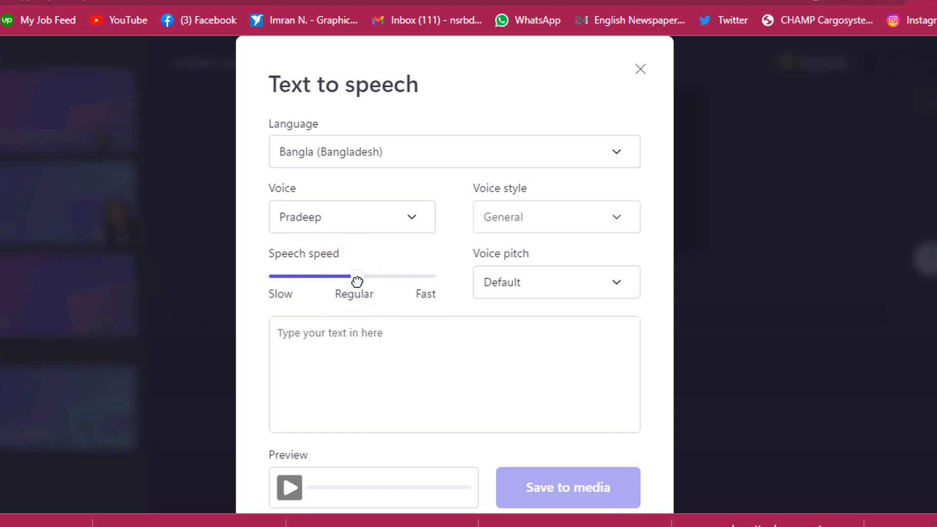
left_click_drag(357, 282, 362, 284)
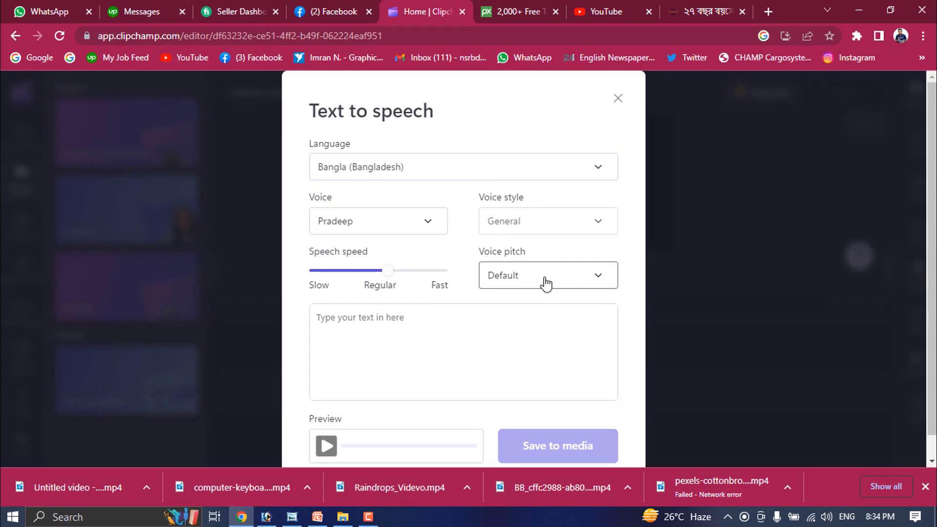
left_click(545, 283)
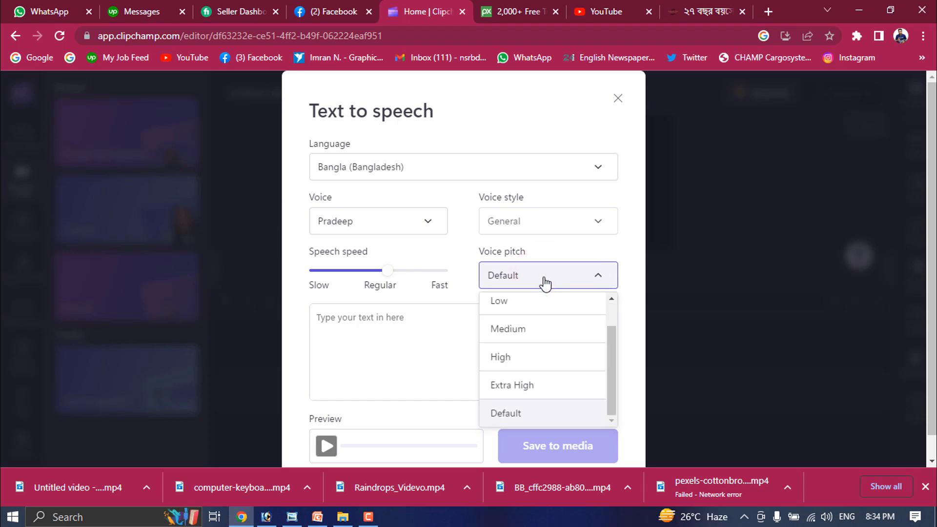
left_click(505, 413)
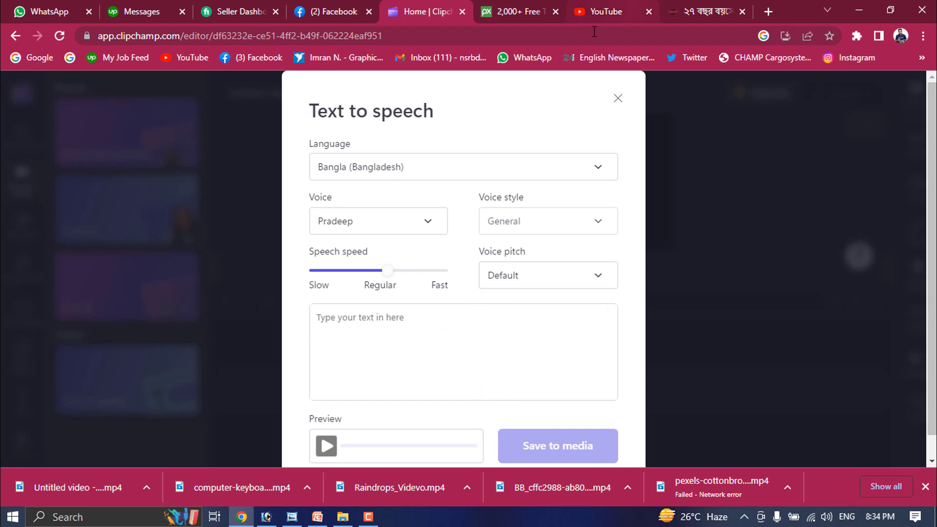
View the Bangla article on sushantapaul.com, then paste the copied opening passage into the text-to-speech text field
left_click(718, 6)
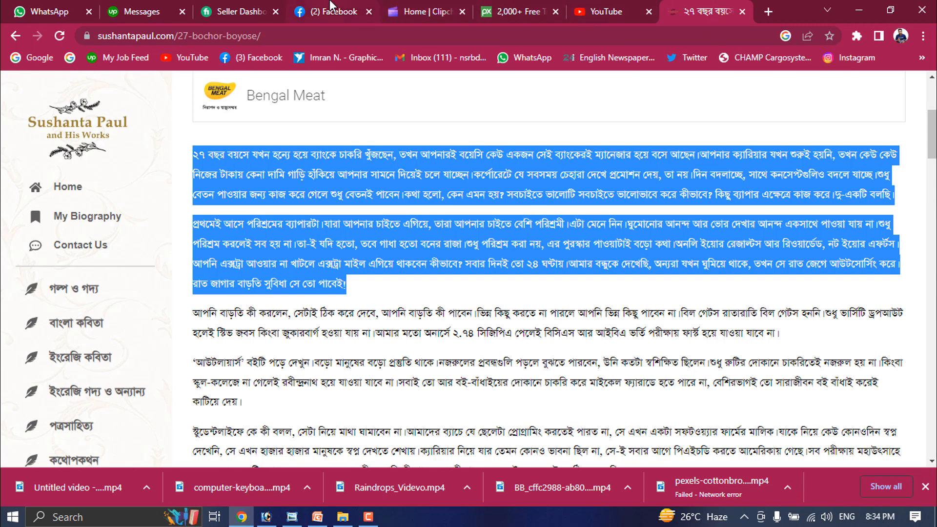
left_click(596, 6)
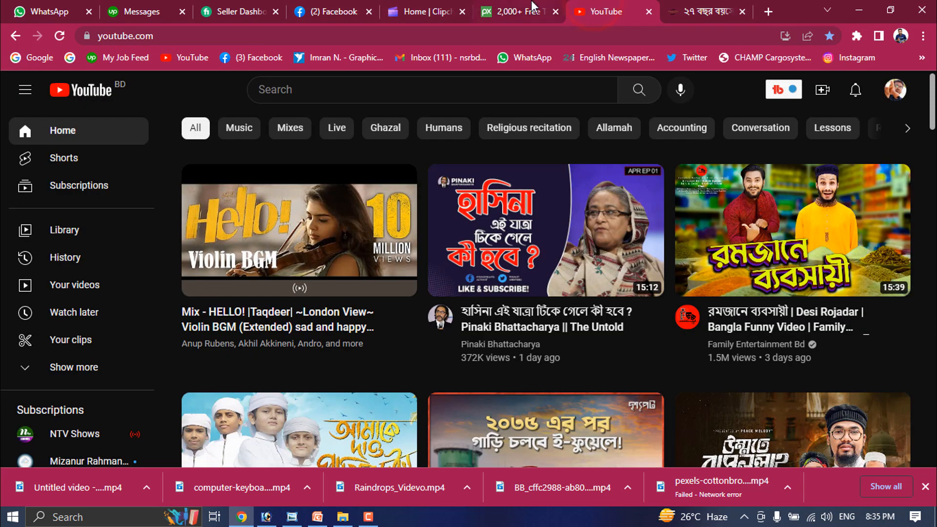
left_click(412, 9)
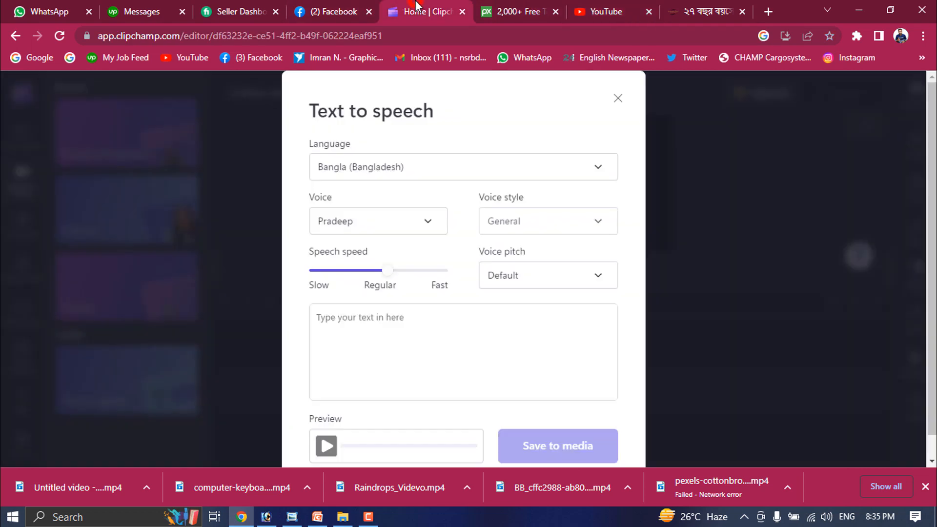
left_click(382, 326)
right_click(382, 326)
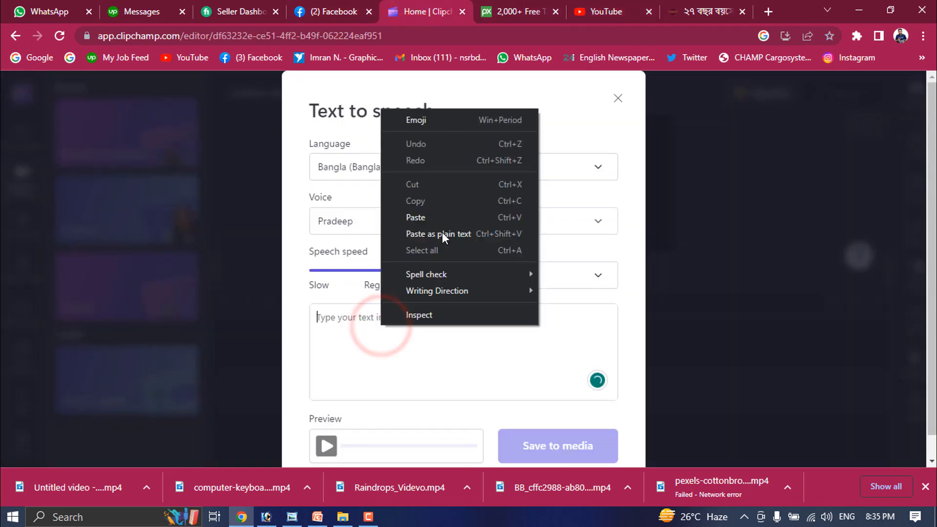
left_click(419, 221)
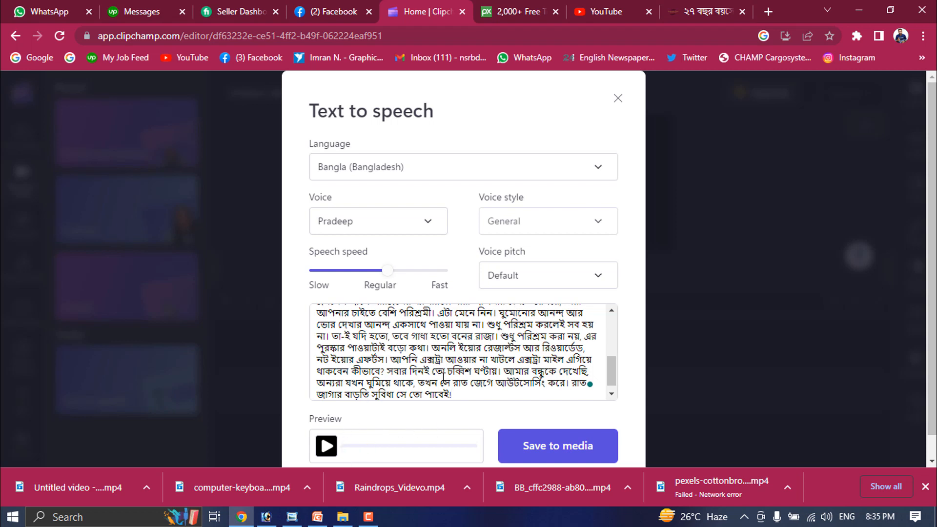
Check the pasted text from its beginning and listen to part of the speech preview
scroll(443, 378, "up", 10)
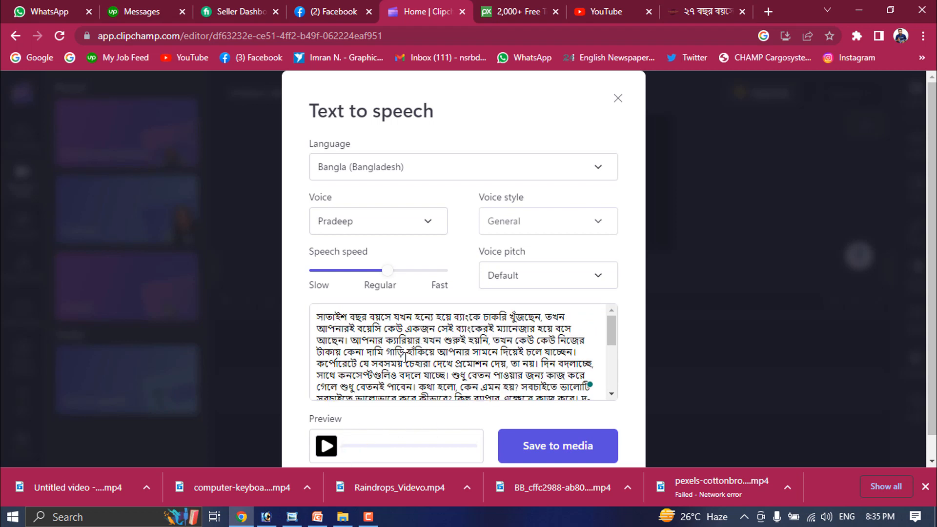
left_click(328, 448)
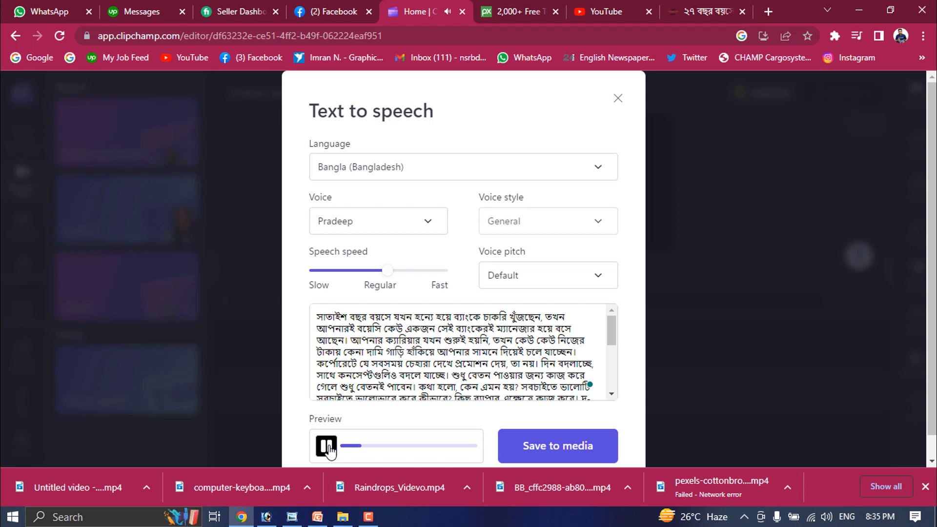
left_click(327, 447)
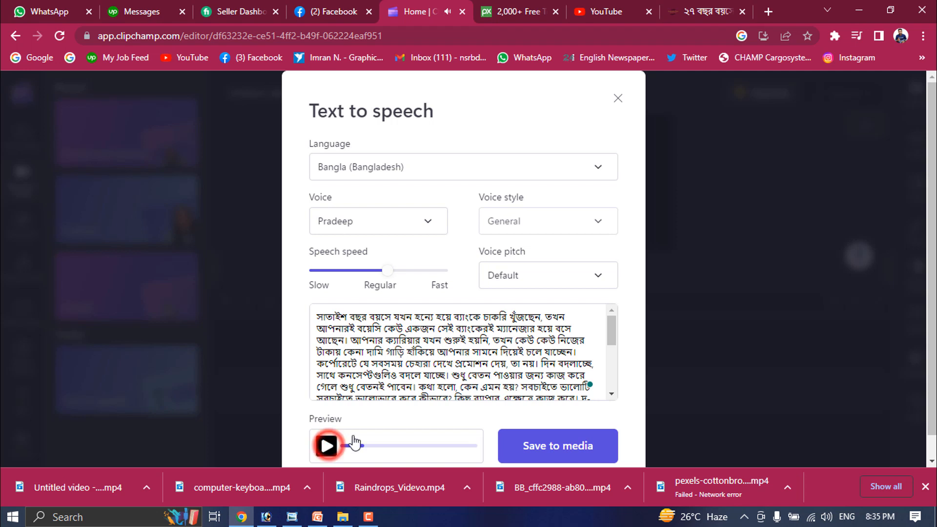
Save the generated speech to the project media and place it at the start of the timeline
left_click(577, 456)
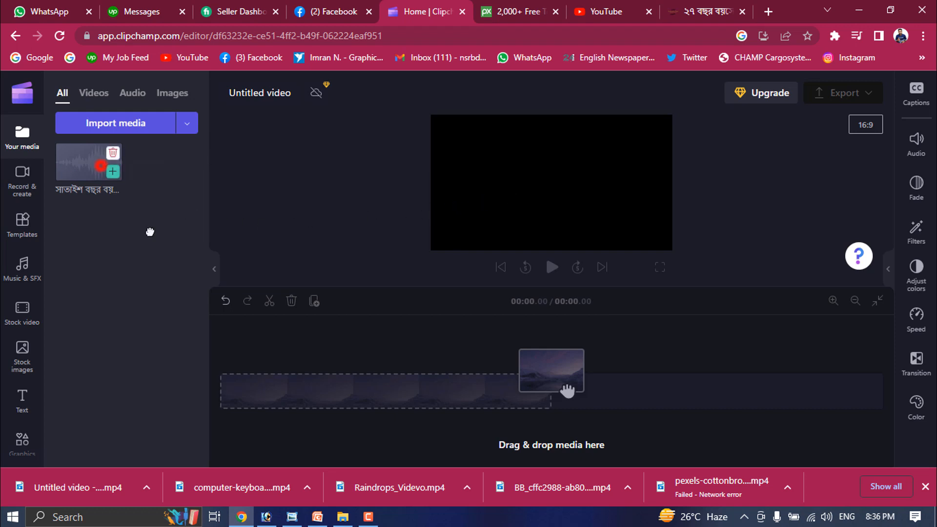
left_click_drag(105, 163, 259, 427)
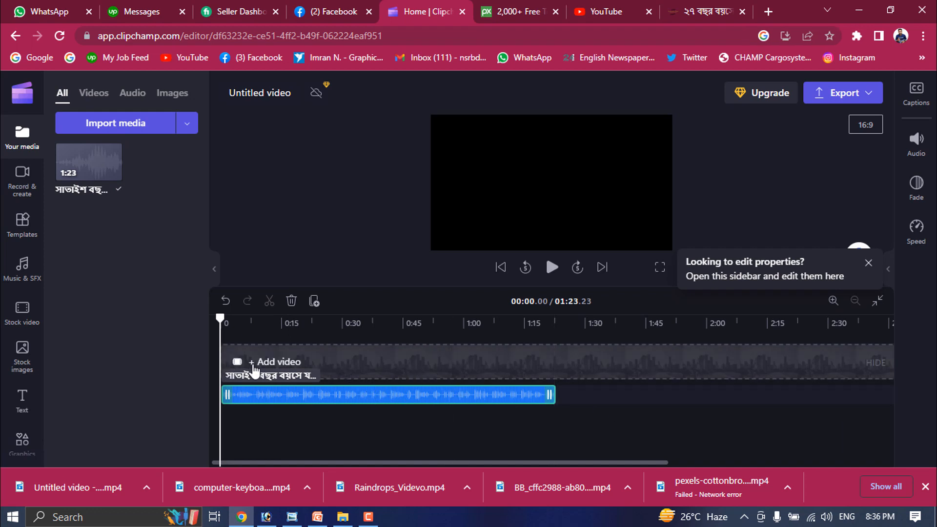
Import the computer-keyboard, Raindrops_Videvo and Untitled video clips from the Downloads folder into the project media
left_click(253, 371)
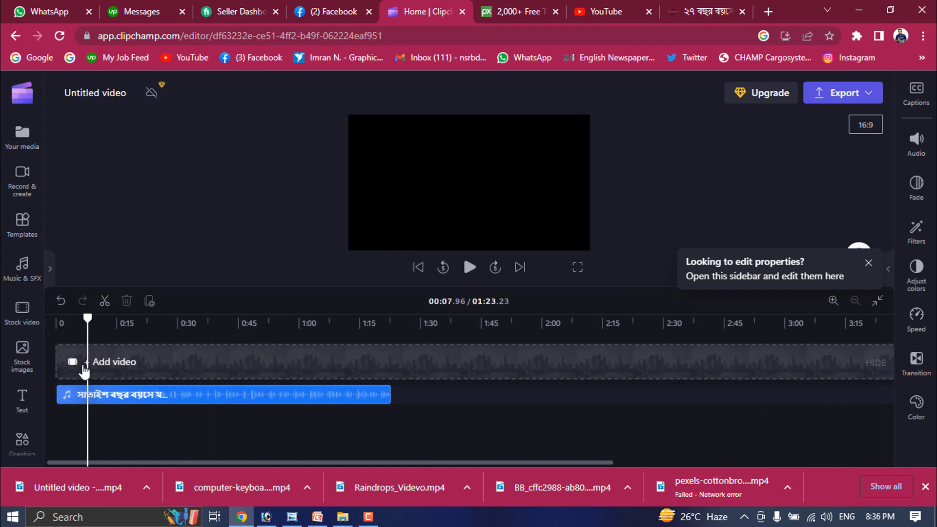
left_click(86, 363)
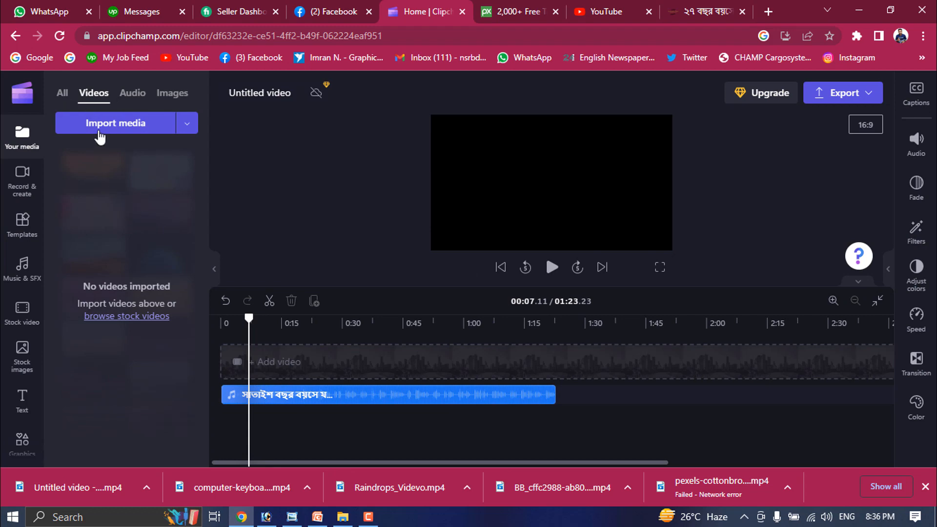
left_click(100, 126)
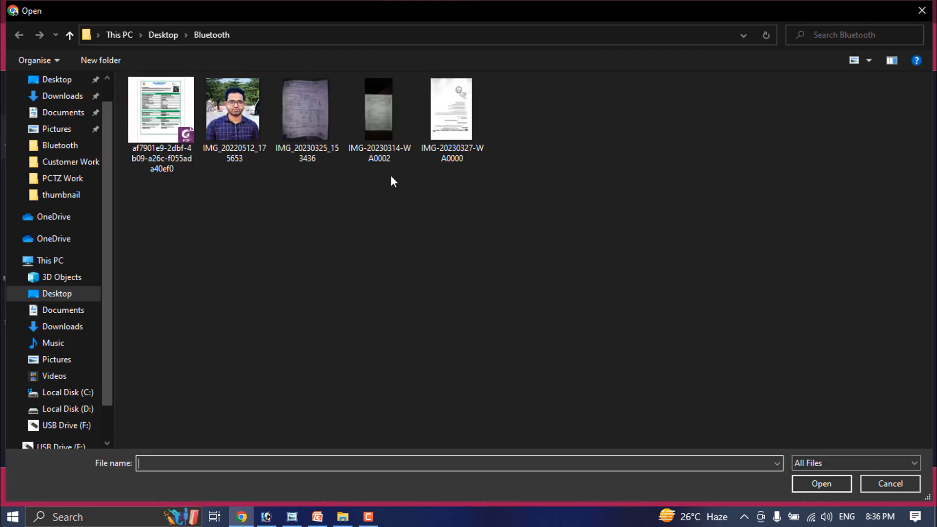
left_click(61, 96)
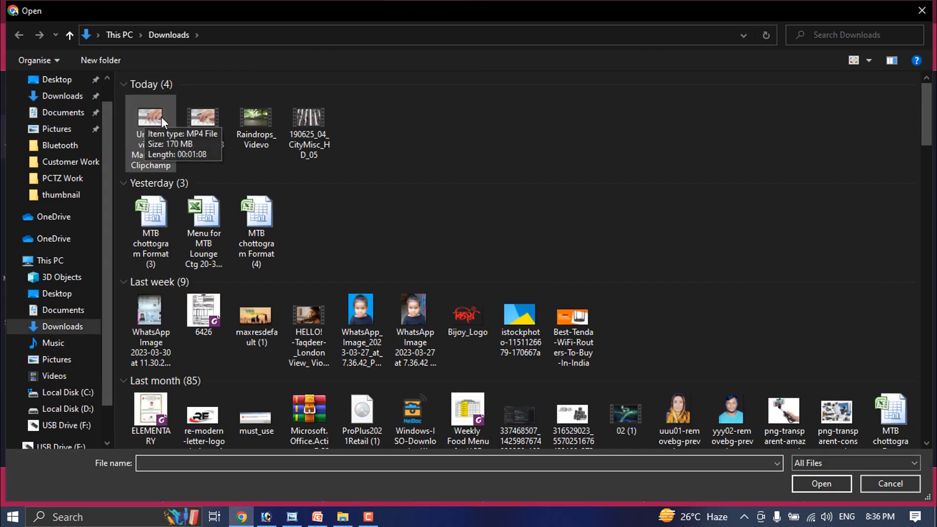
double_click(207, 117)
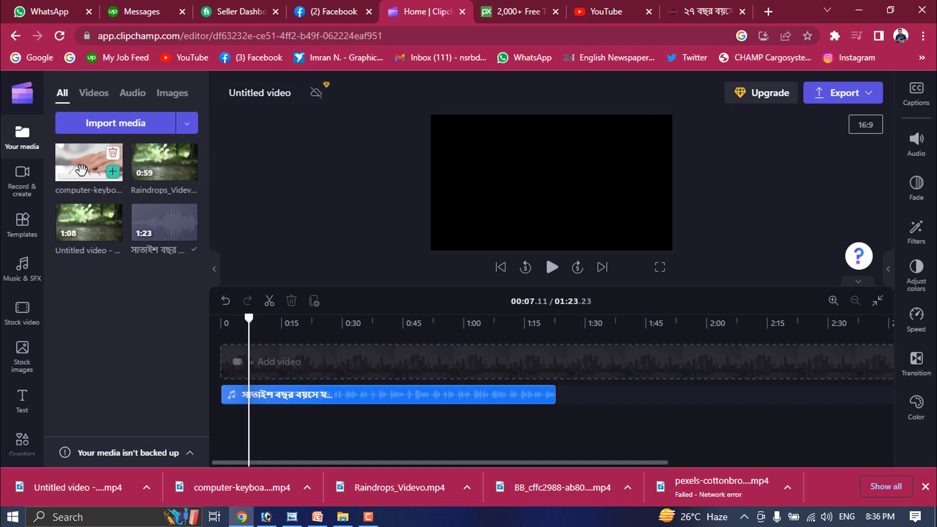
Place the computer-keyboard clip at the start of the video track, followed directly by Raindrops_Videvo.mp4
left_click_drag(82, 170, 240, 345)
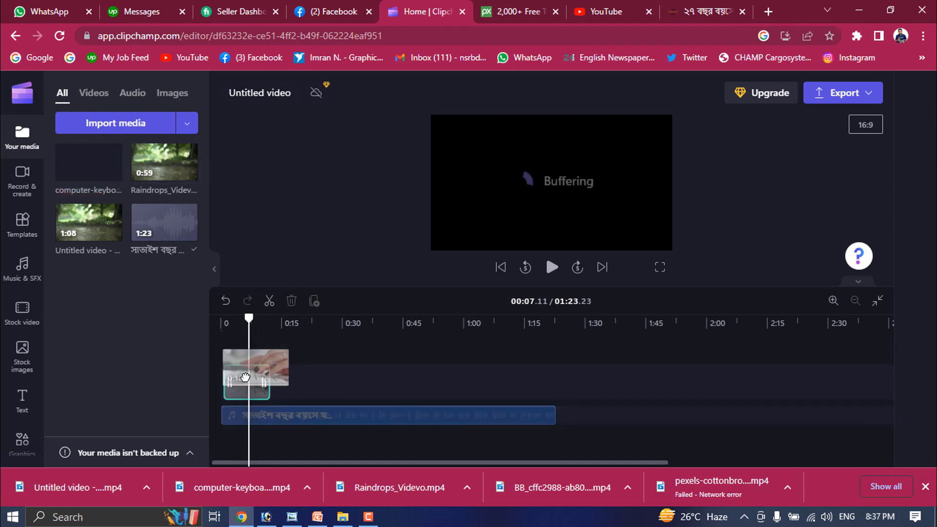
left_click_drag(144, 157, 303, 390)
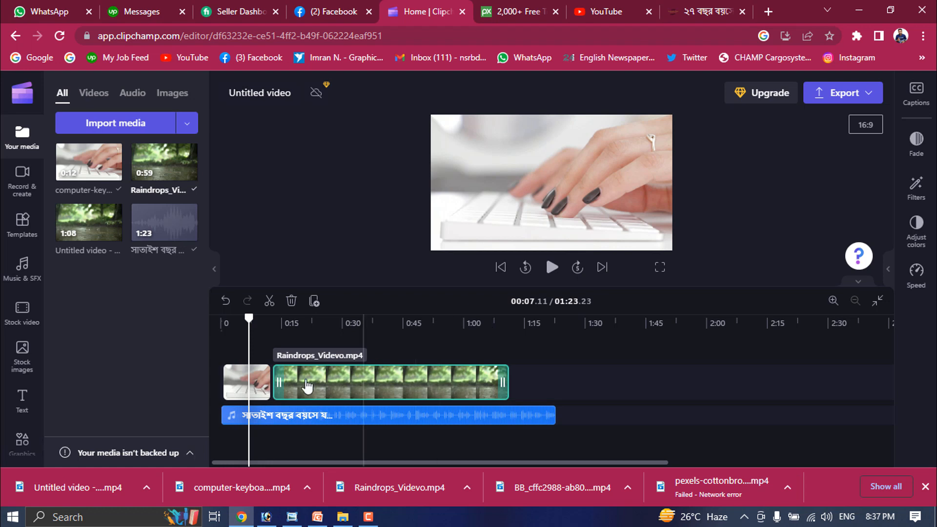
Play the assembled video with its voice-over from the beginning, then pause the playback
left_click_drag(252, 318, 202, 333)
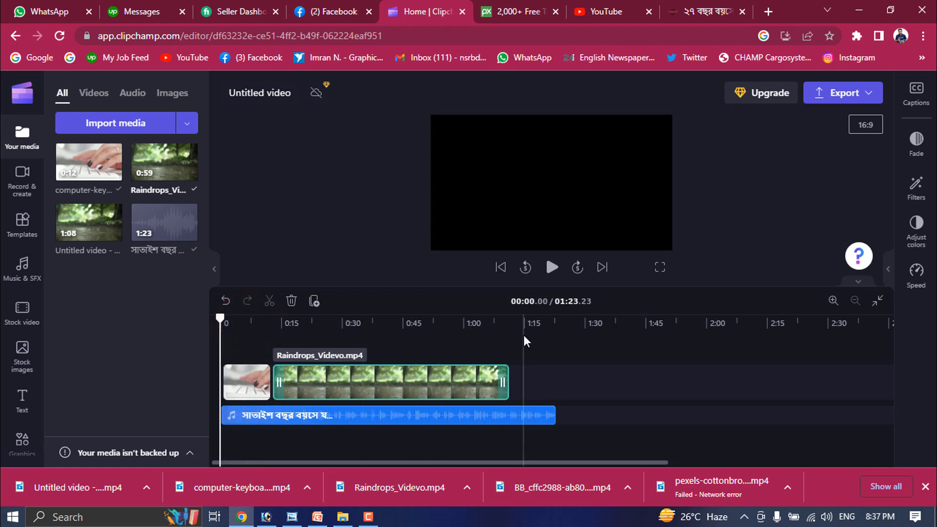
left_click(551, 268)
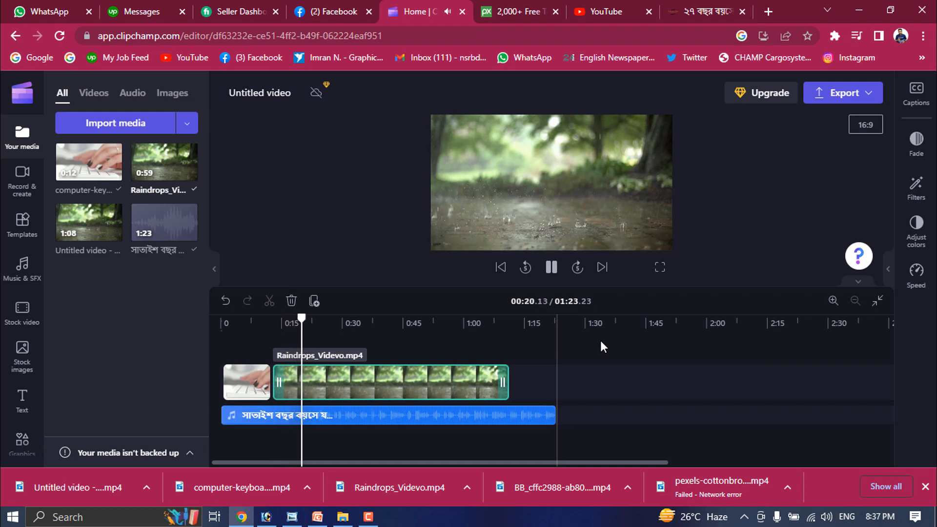
left_click(551, 269)
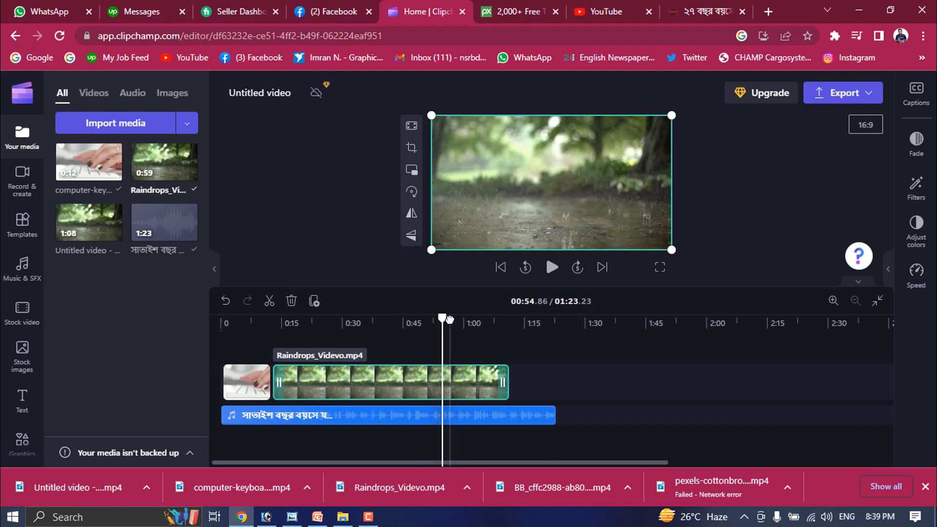
Trim the speech audio at the end of the Raindrops_Videvo.mp4 clip
left_click_drag(442, 319, 510, 336)
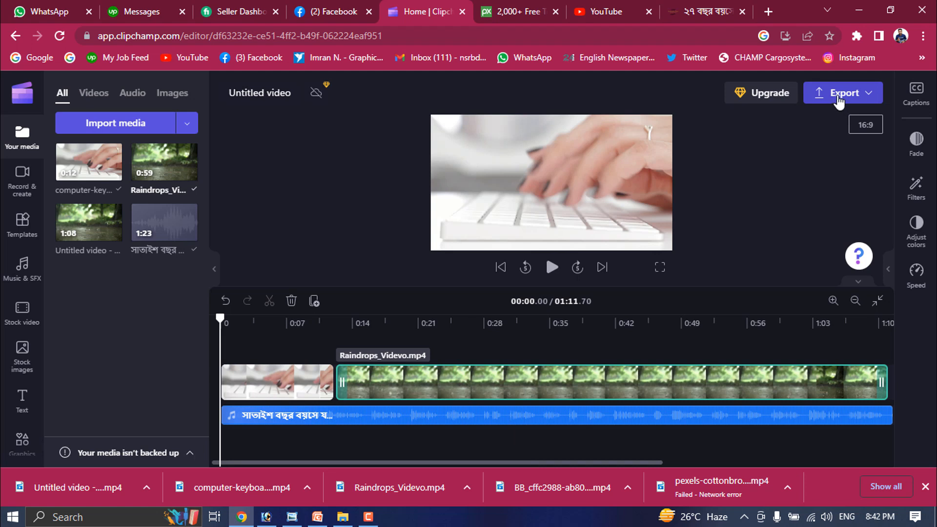
Export the finished video as an MP4 in 1080p quality
left_click(839, 94)
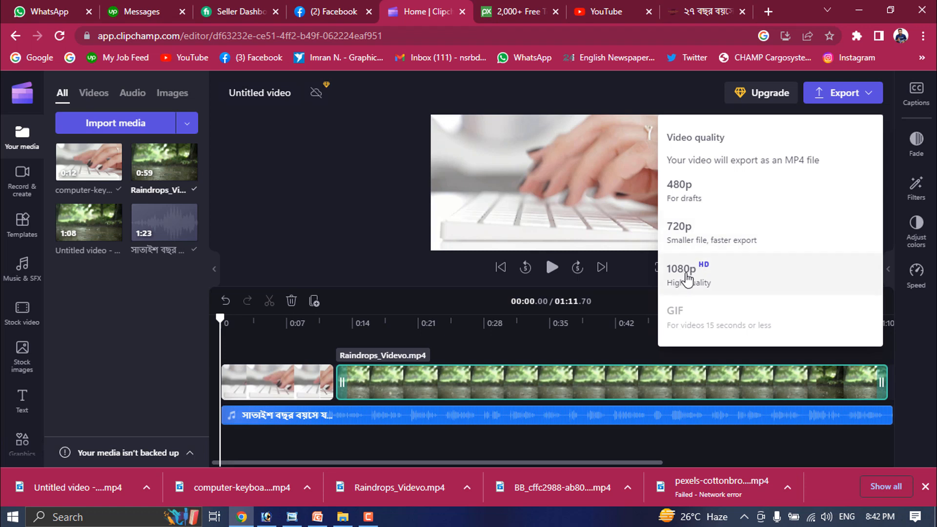
left_click(691, 279)
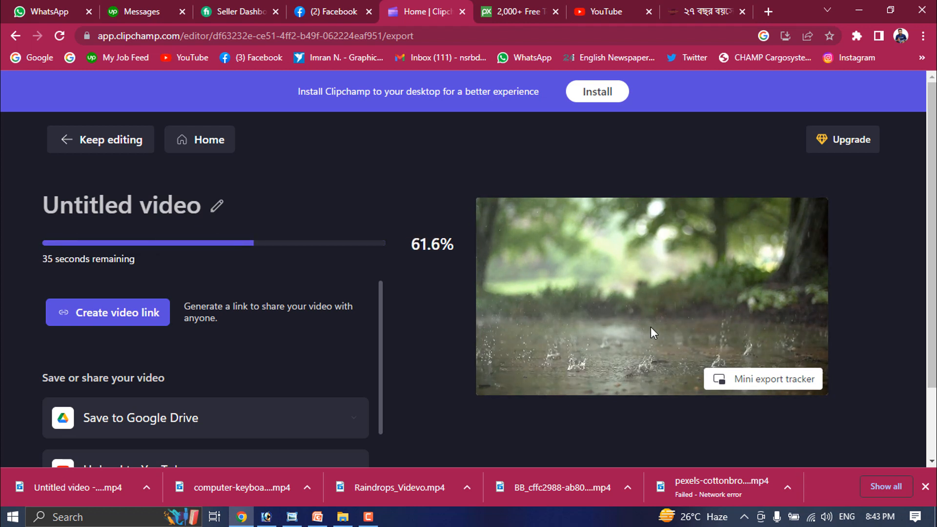
Switch to Pixabay and browse the technology stock videos in the search results
left_click(515, 9)
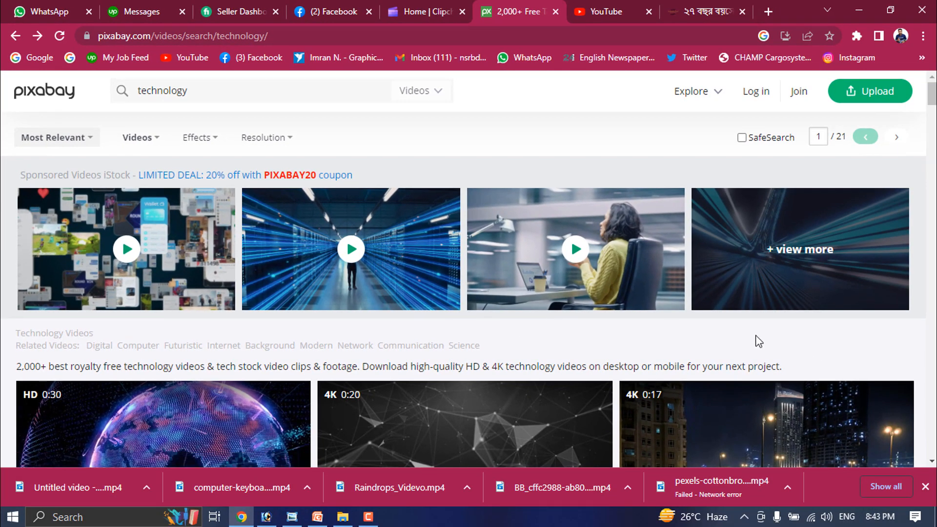
scroll(685, 378, "down", 10)
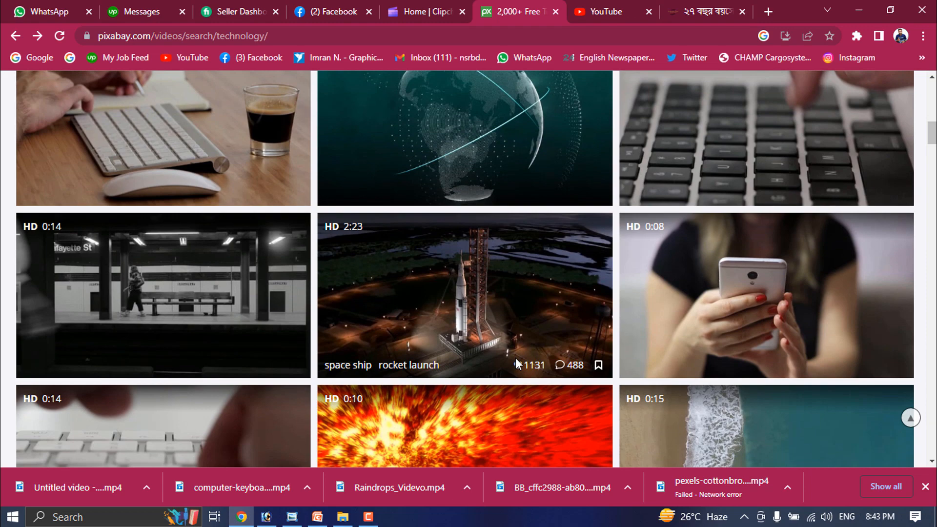
scroll(516, 349, "down", 9)
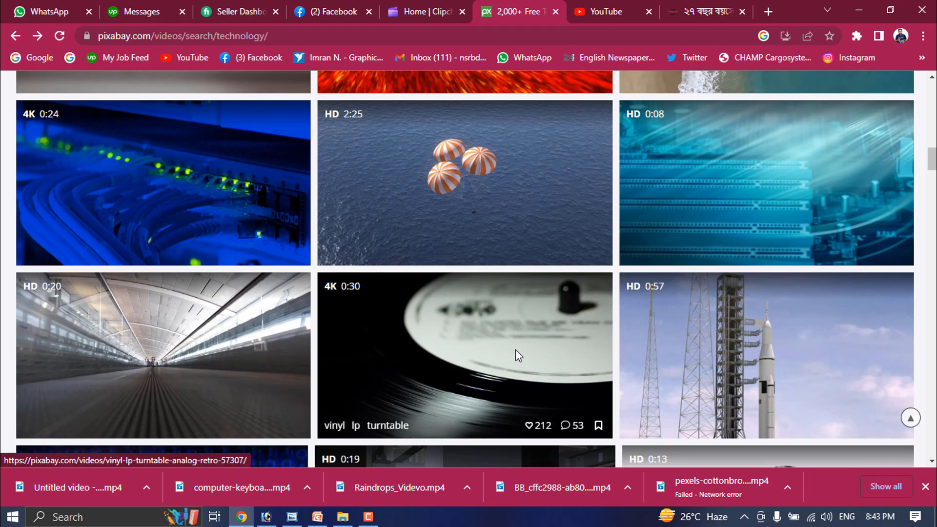
scroll(621, 367, "down", 10)
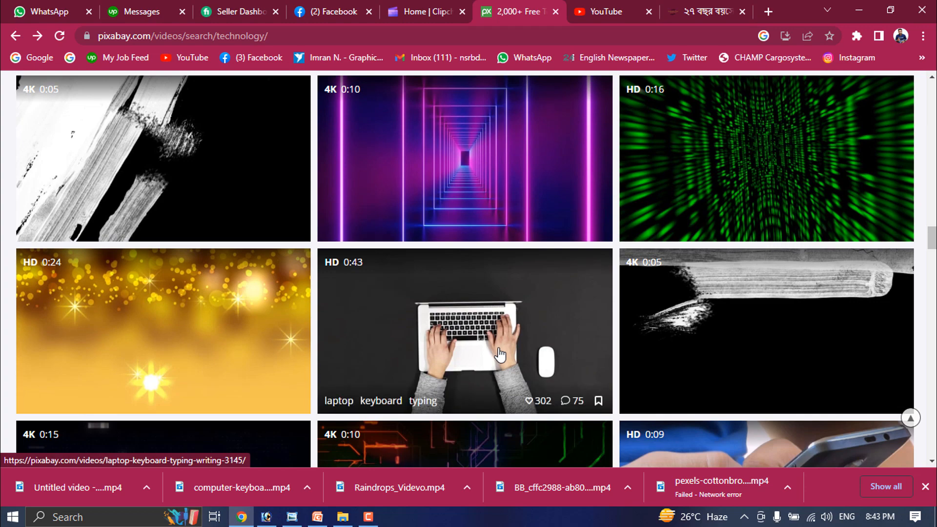
scroll(497, 342, "up", 13)
scroll(499, 343, "up", 15)
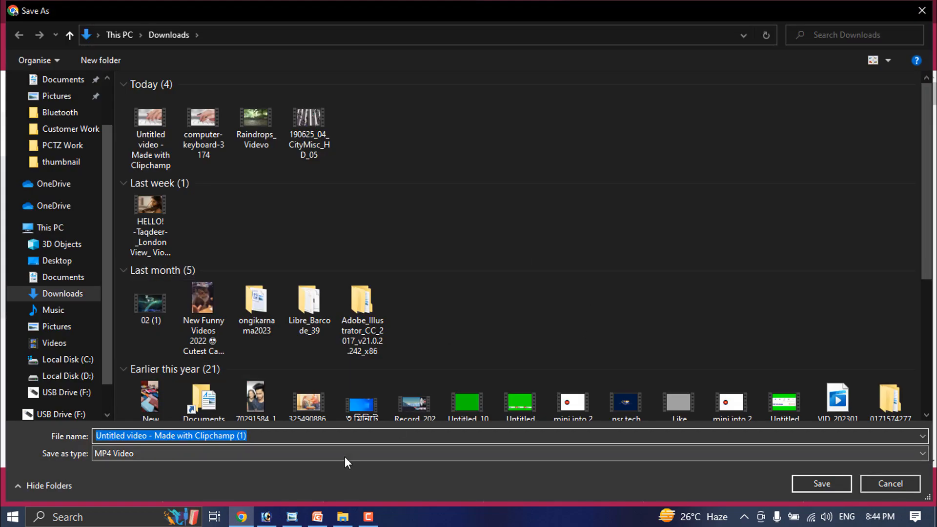
Save the exported MP4 in Downloads as Untitled video - Made with Clipchamp (1), play it back with a skip ahead, and close the player
left_click(823, 484)
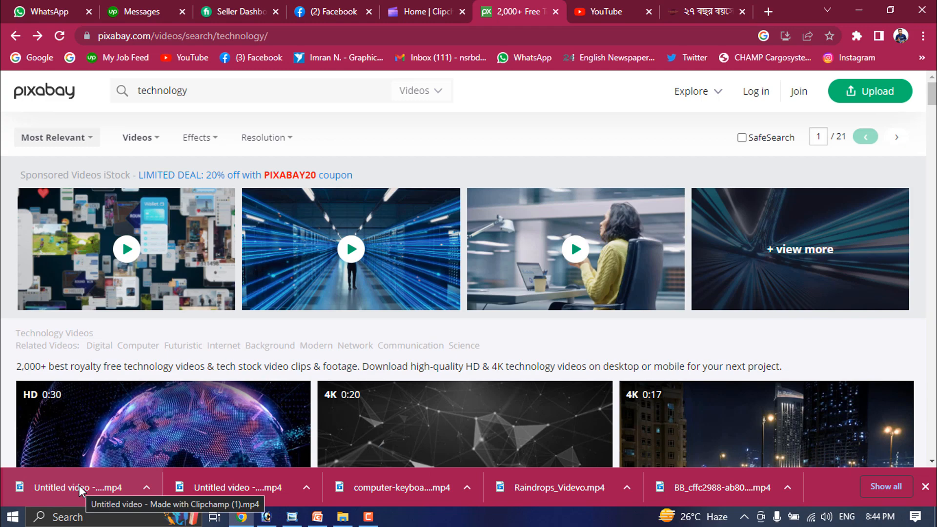
left_click(79, 485)
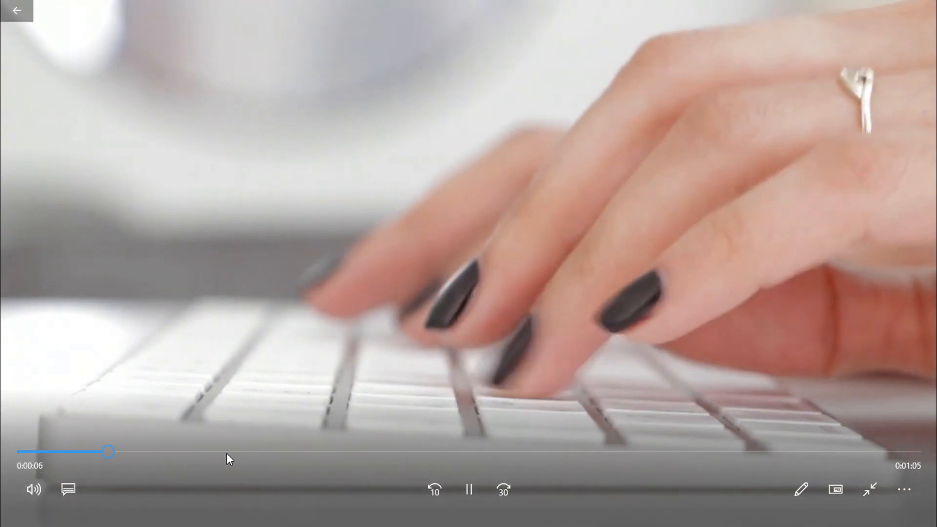
left_click(233, 452)
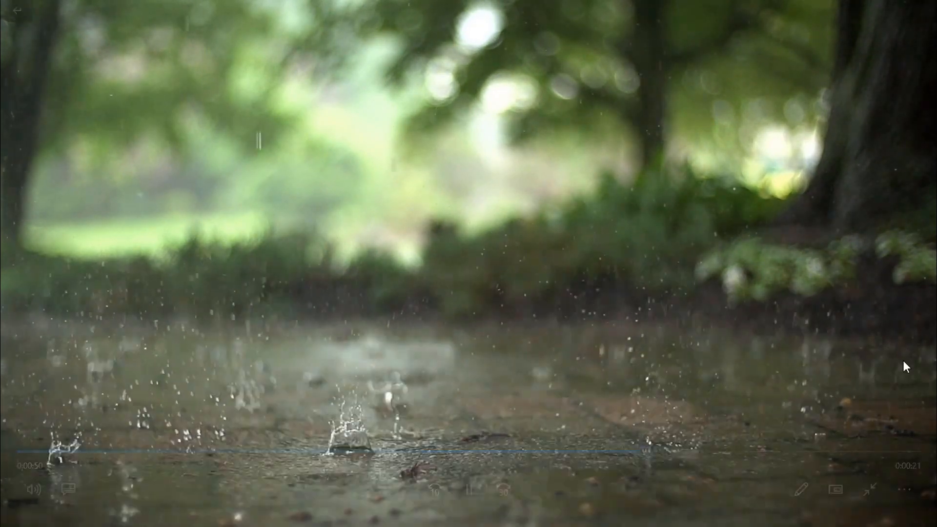
left_click(869, 488)
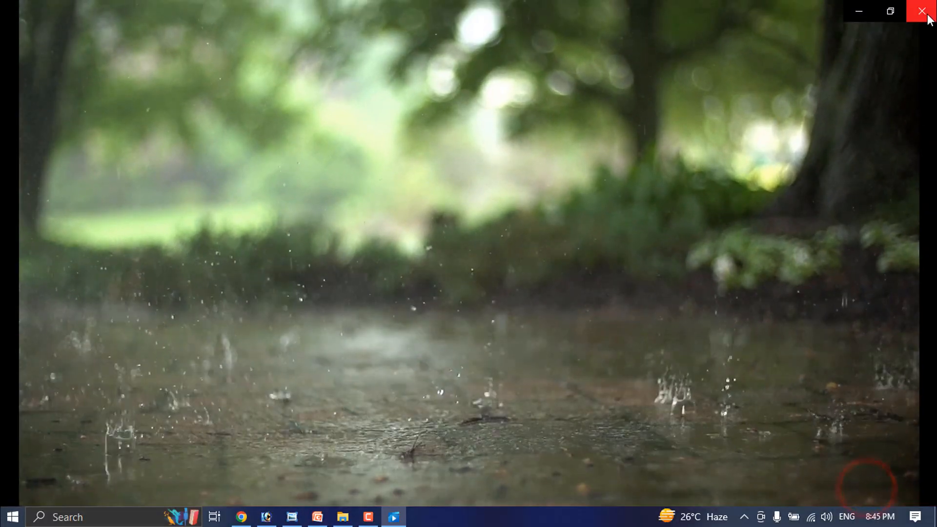
left_click(924, 11)
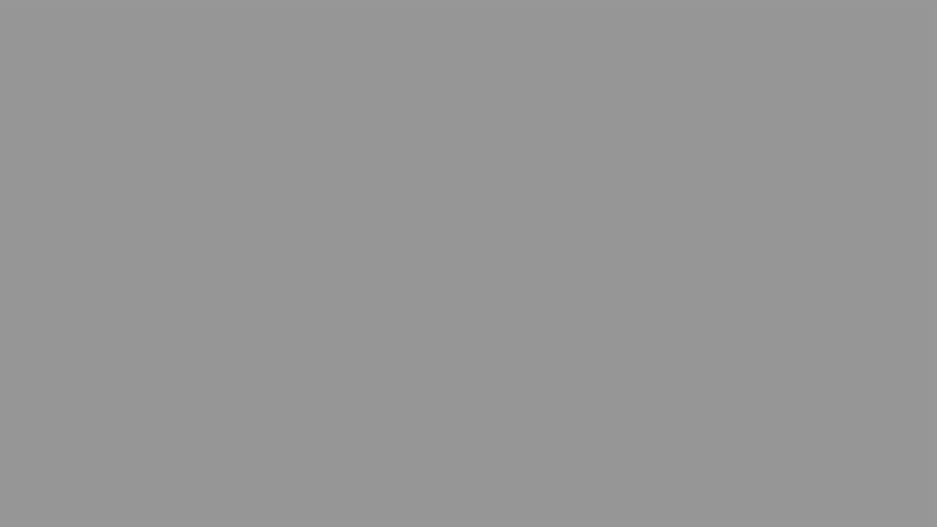